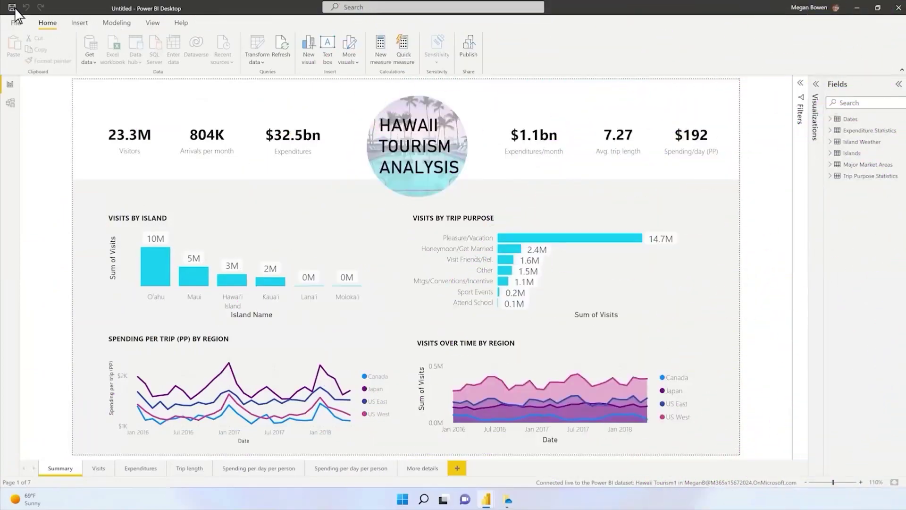
# Save the report as 'Hawaii Tourism' in the OneDrive Tourism folder and open the .pbix online.
pyautogui.click(13, 8)
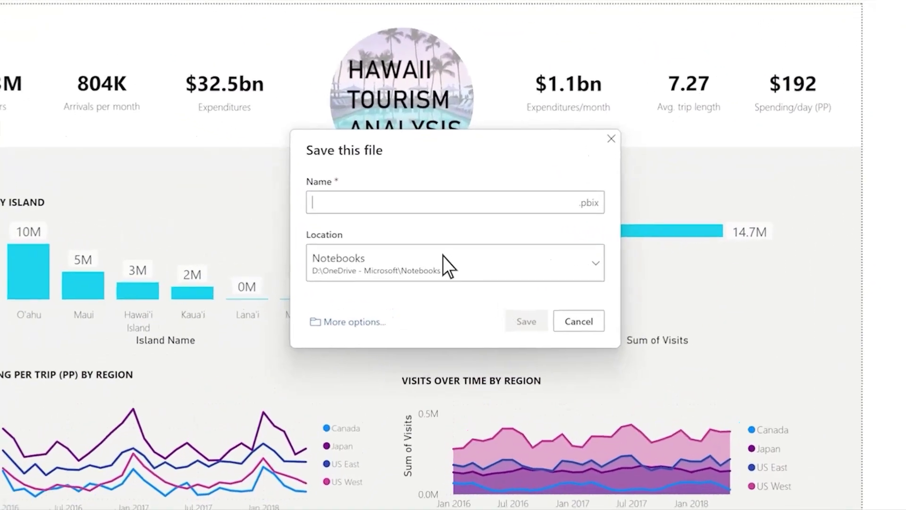
pyautogui.click(470, 270)
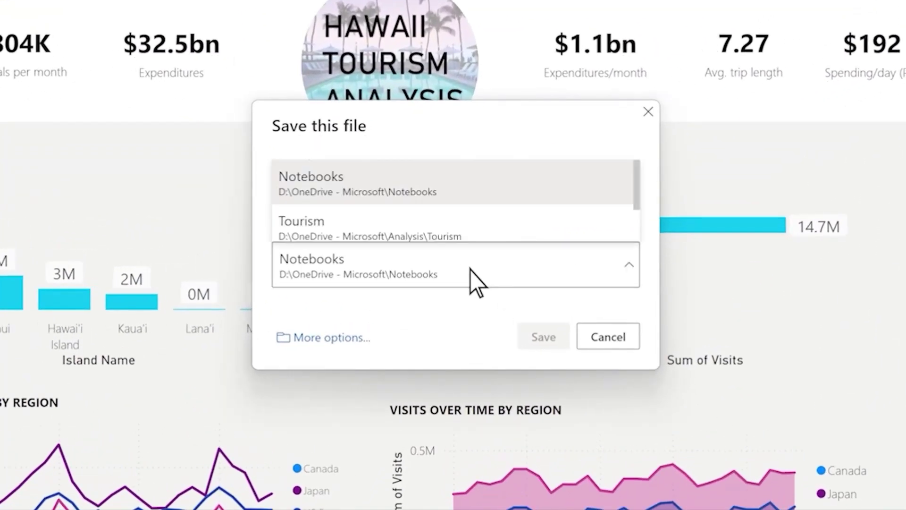
pyautogui.click(470, 236)
pyautogui.write('Hawaii Tourism')
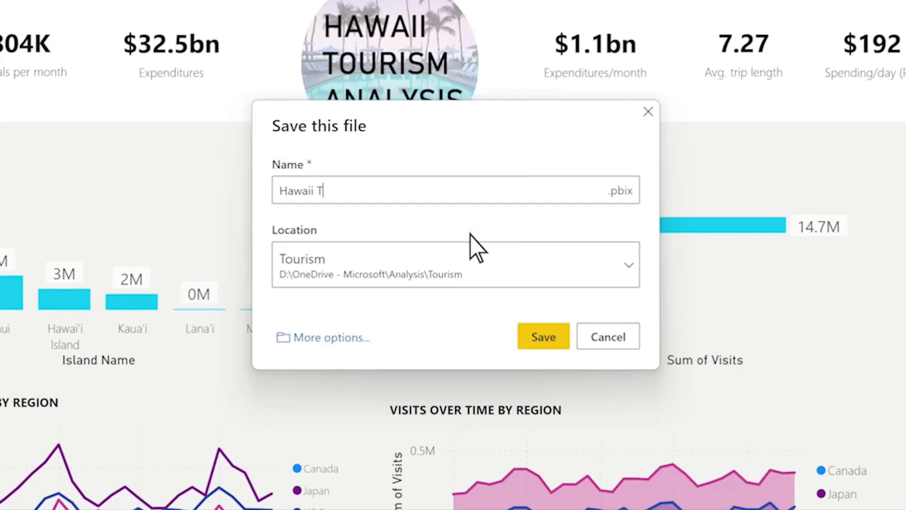
pyautogui.click(543, 336)
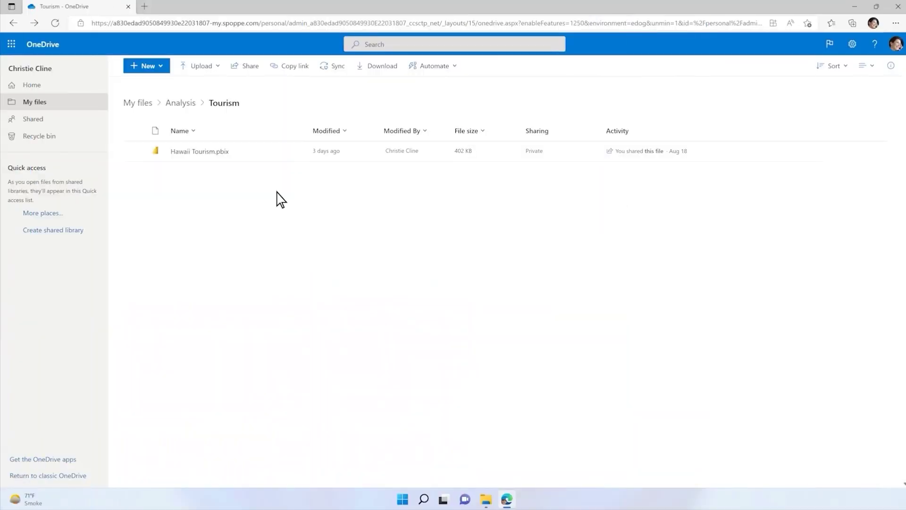
pyautogui.click(193, 152)
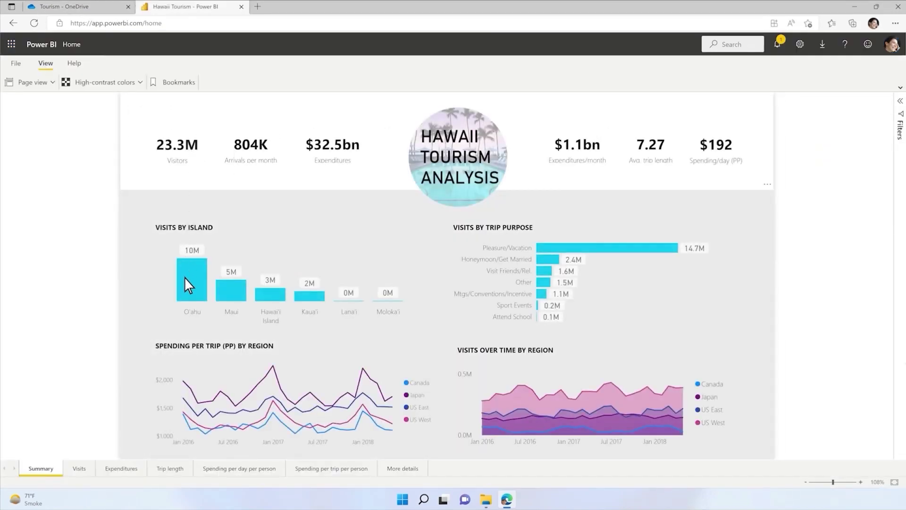
# Cross-filter the report to O'ahu, then Hawai'i Island, then Pleasure/Vacation trips.
pyautogui.moveTo(184, 277)
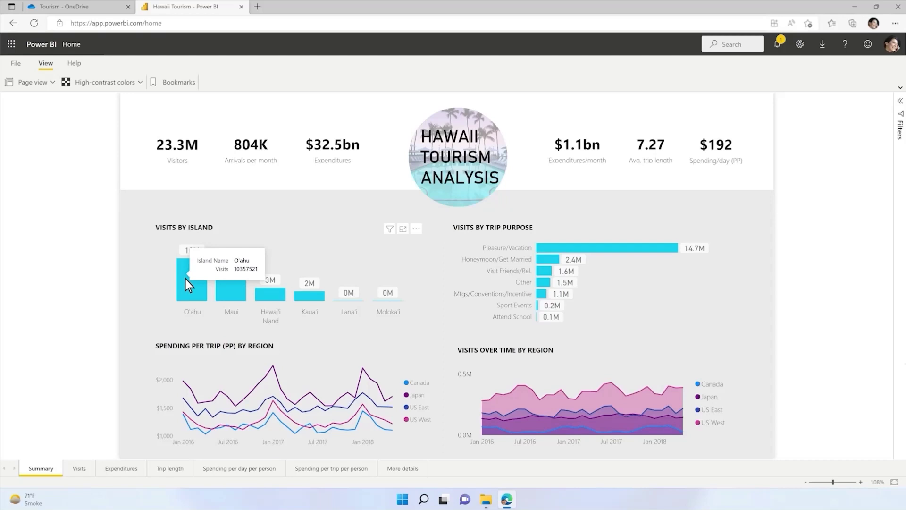
pyautogui.click(185, 278)
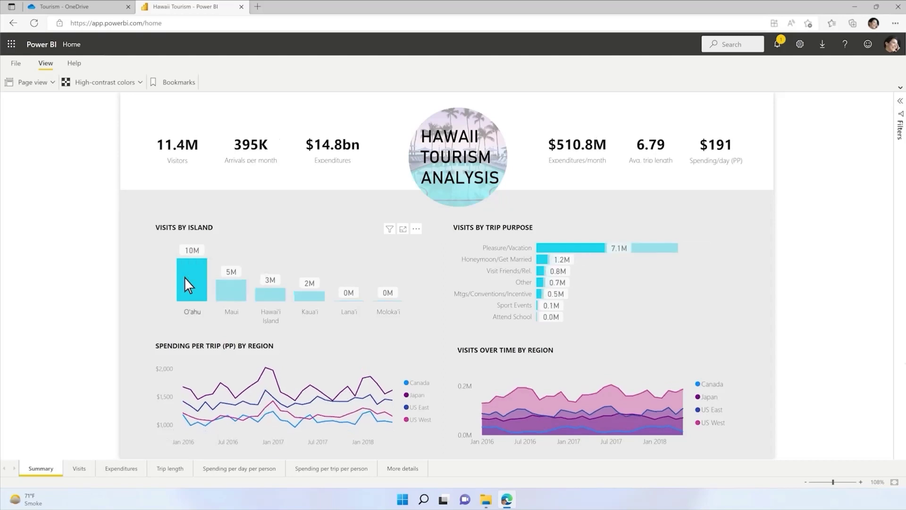
pyautogui.click(265, 296)
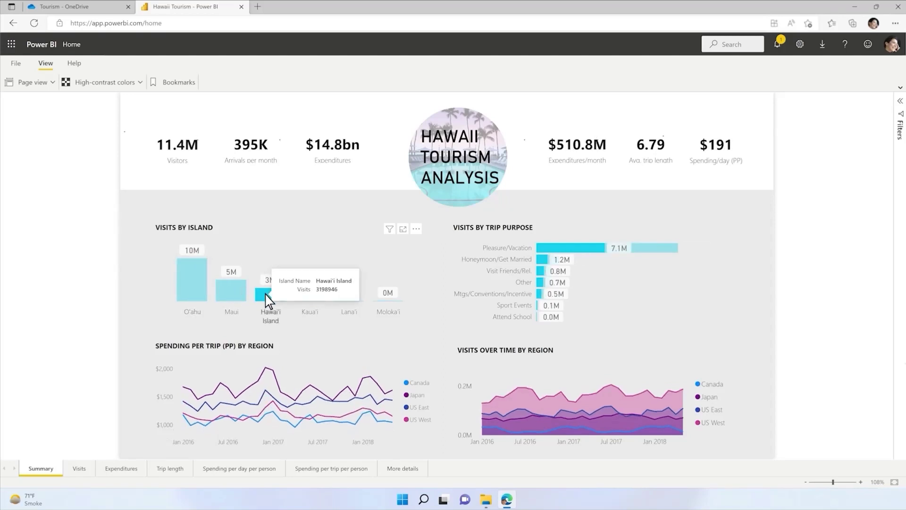
pyautogui.click(558, 247)
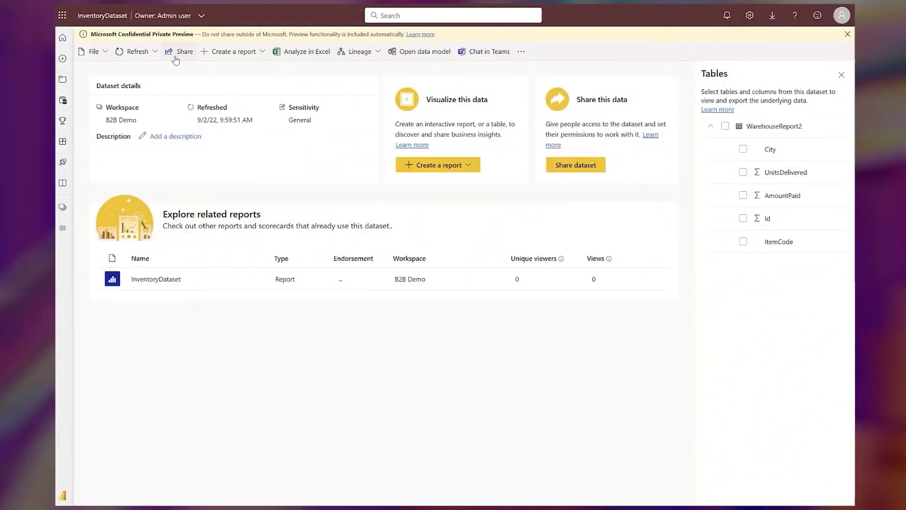
# Share InventoryDataset with the suggested colleague, leaving modify permission unchecked.
pyautogui.click(175, 56)
pyautogui.write('pab')
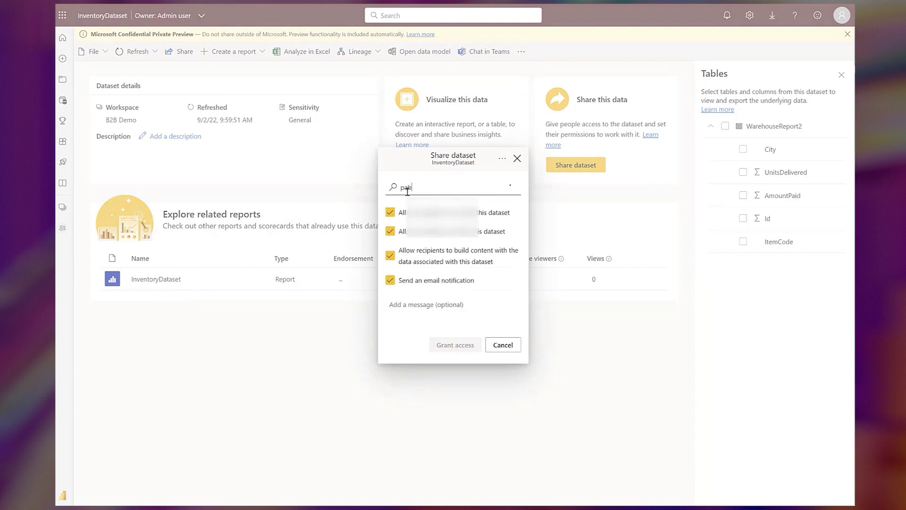
pyautogui.write('a')
pyautogui.click(394, 227)
pyautogui.click(390, 221)
pyautogui.click(391, 221)
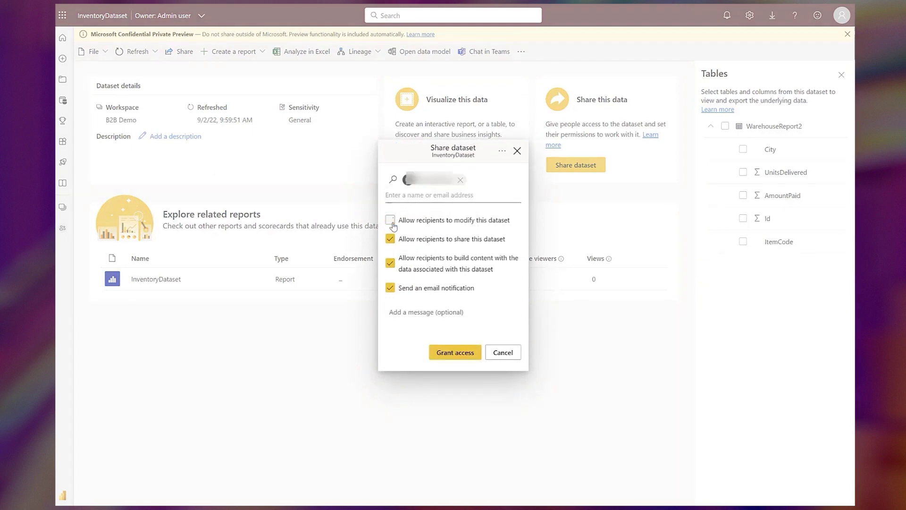
pyautogui.click(467, 352)
# Turn External sharing on in the InventoryDataset settings.
pyautogui.click(101, 52)
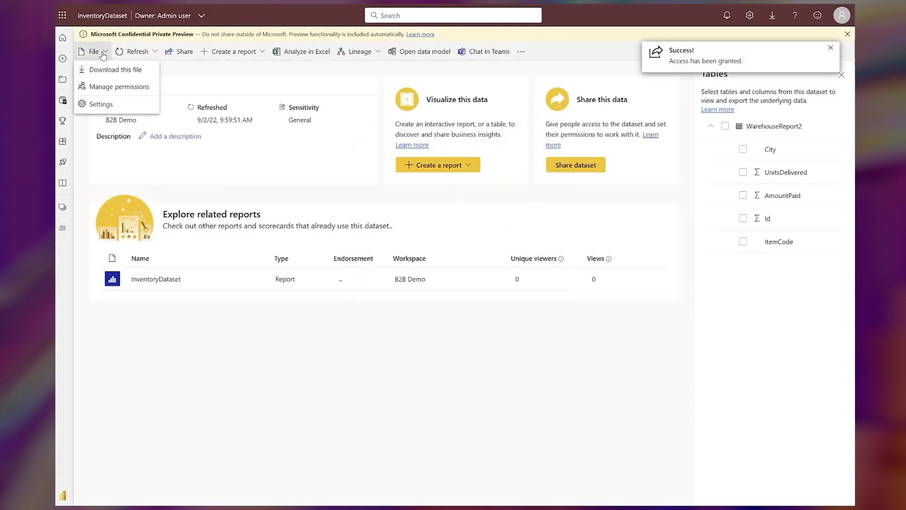
pyautogui.click(101, 105)
pyautogui.scroll(-1, 850, 493)
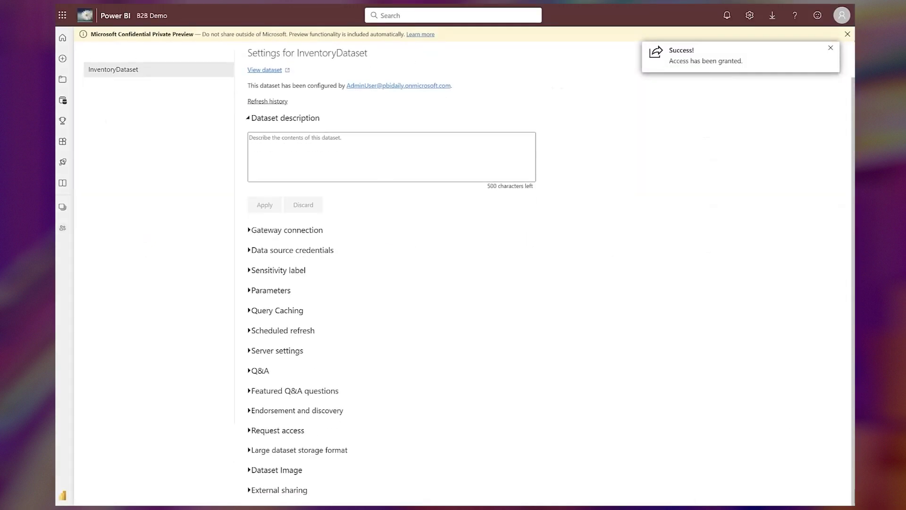
pyautogui.click(262, 493)
pyautogui.scroll(-2, 264, 472)
pyautogui.click(267, 446)
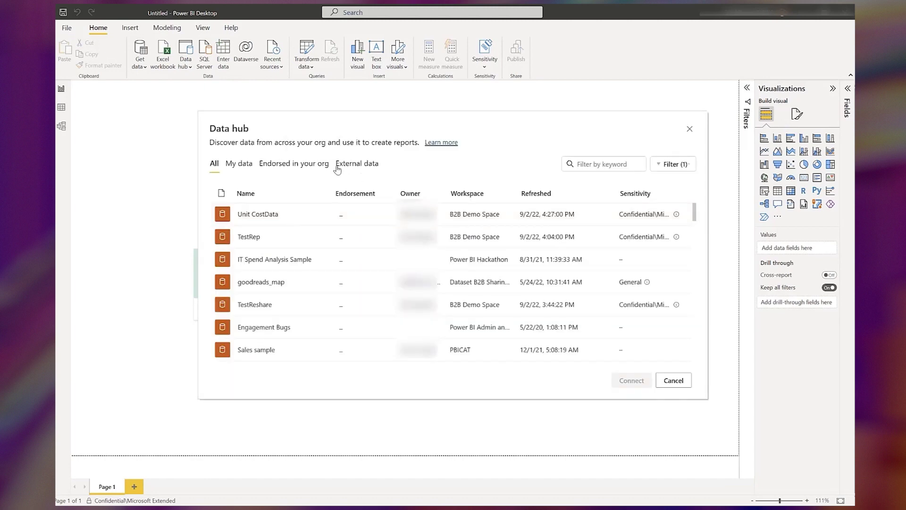
# Connect via DirectQuery to the external InventoryDataset and expand its WarehouseReport2 table.
pyautogui.click(357, 164)
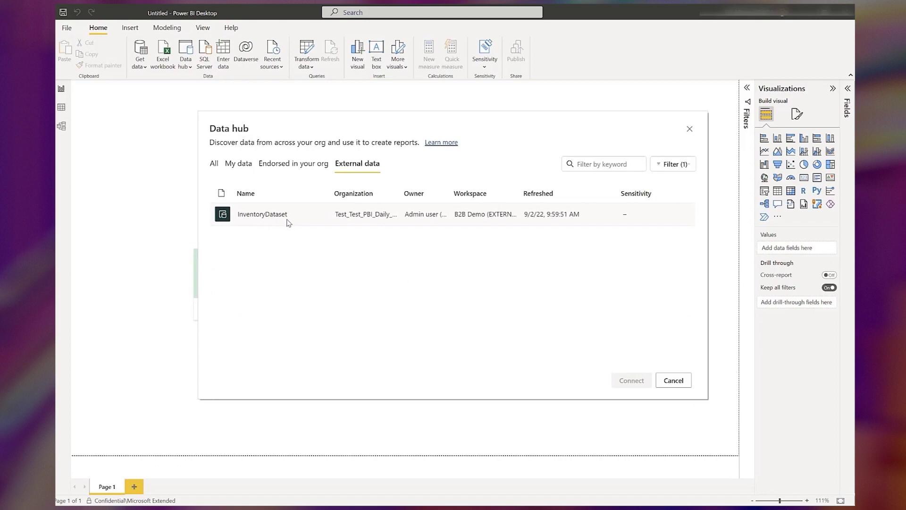
pyautogui.click(287, 220)
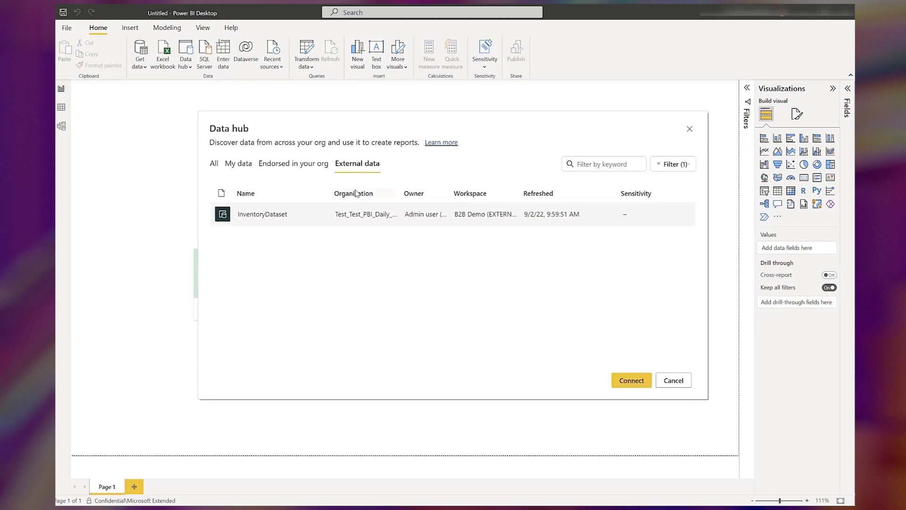
pyautogui.click(622, 380)
pyautogui.click(496, 280)
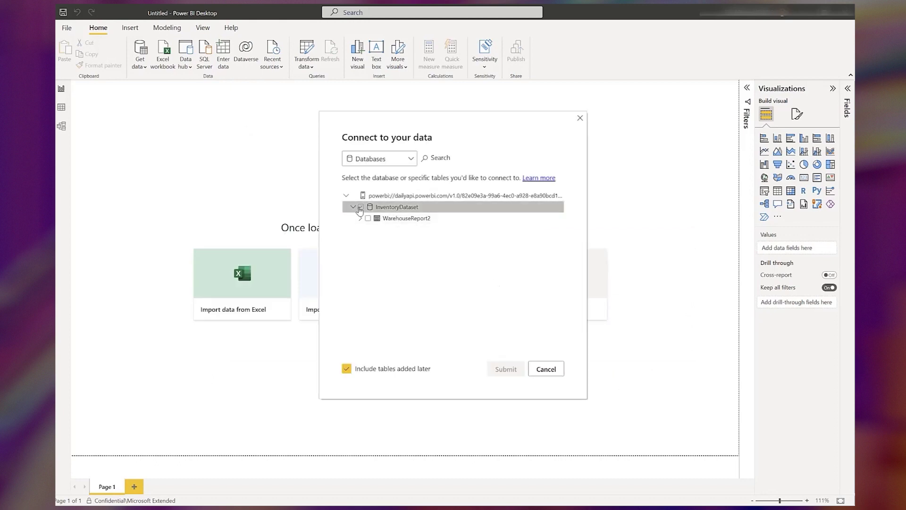
pyautogui.click(503, 369)
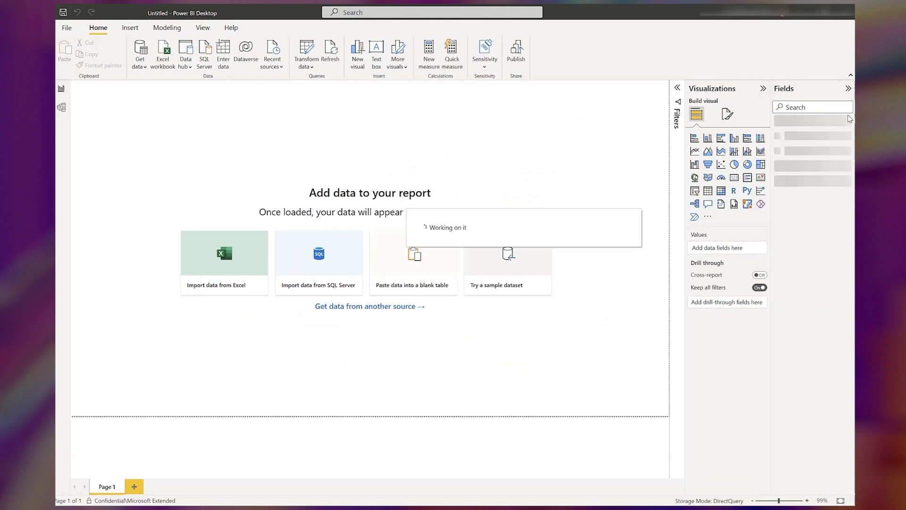
pyautogui.click(777, 124)
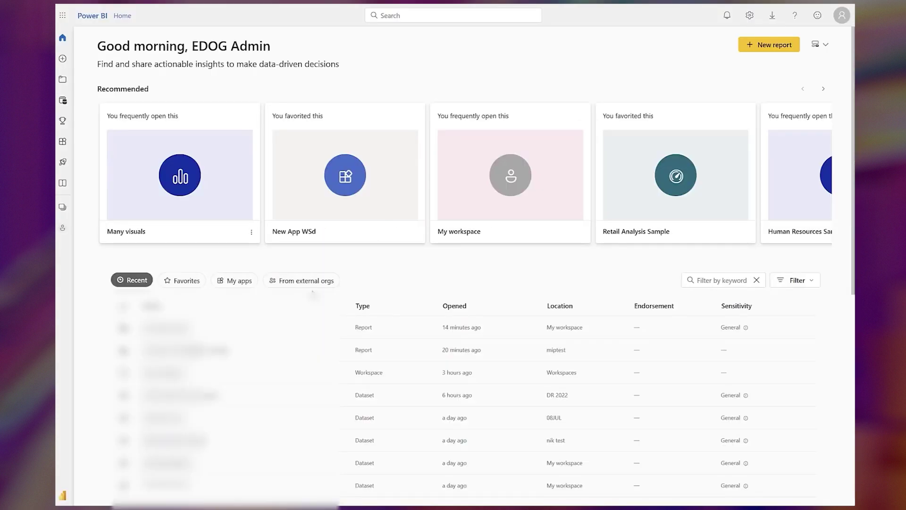
# List items shared from external orgs, filtered to reports only.
pyautogui.click(307, 280)
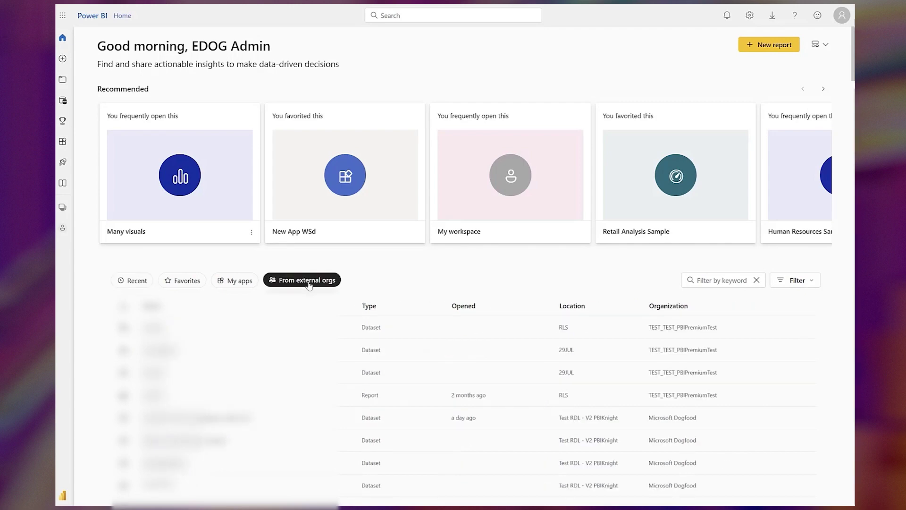
pyautogui.click(784, 281)
pyautogui.click(698, 357)
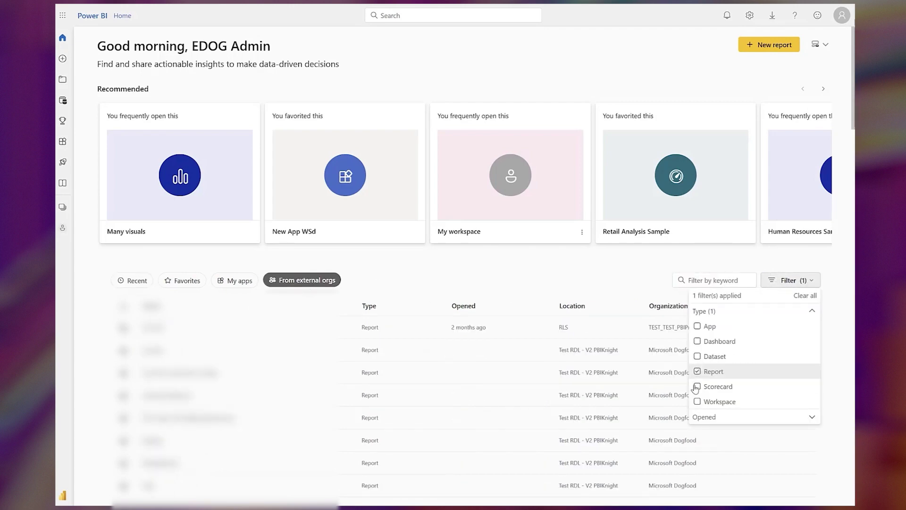
pyautogui.click(832, 323)
# Filter the shared items by 'Sales' and open one of them.
pyautogui.scroll(-5, 832, 322)
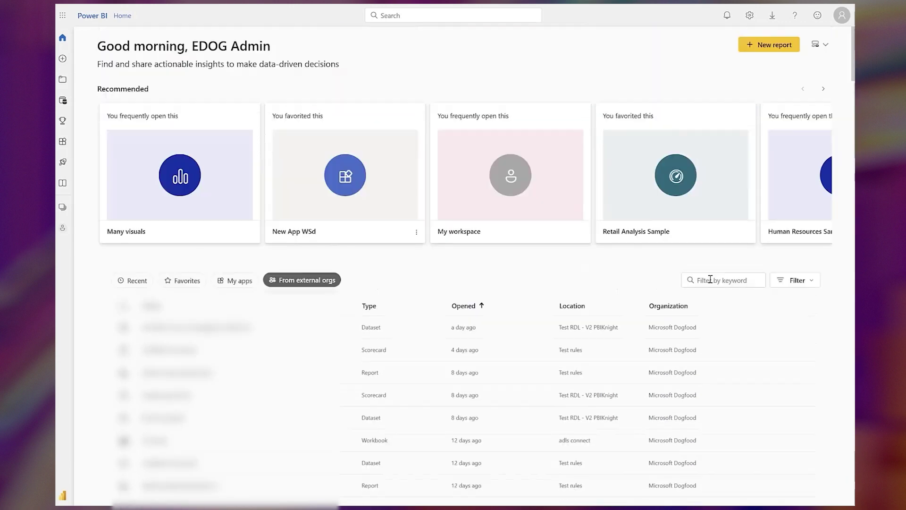
pyautogui.click(710, 282)
pyautogui.write('Sales')
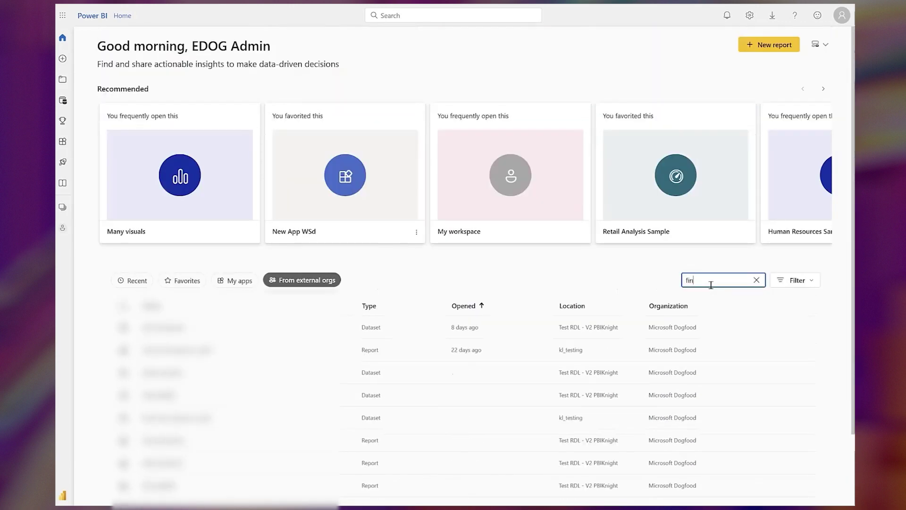
pyautogui.click(166, 399)
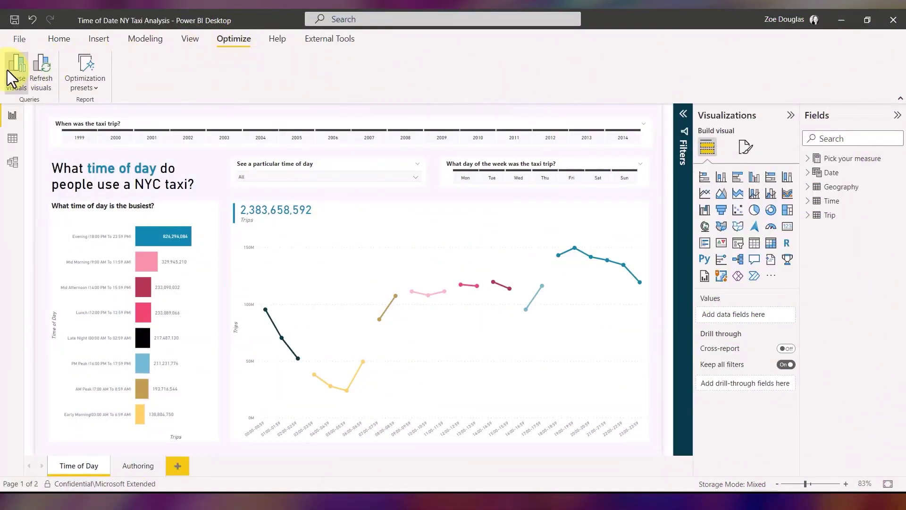
# With visual queries paused, add Fare to the trips-by-hour line chart, then resume.
pyautogui.click(9, 70)
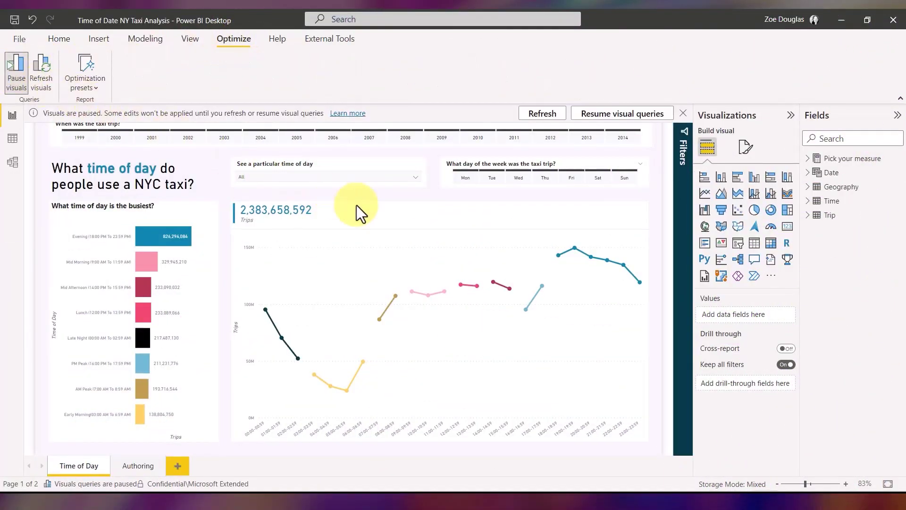
pyautogui.click(423, 231)
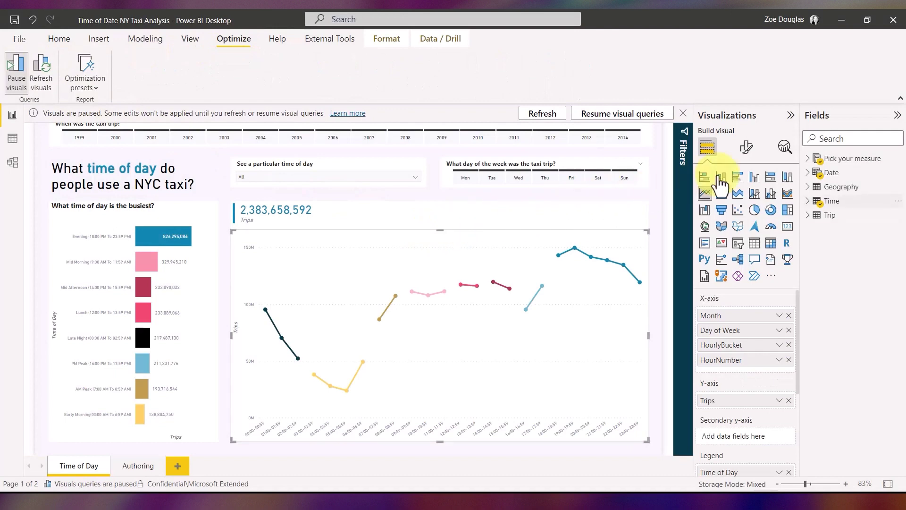
pyautogui.click(811, 160)
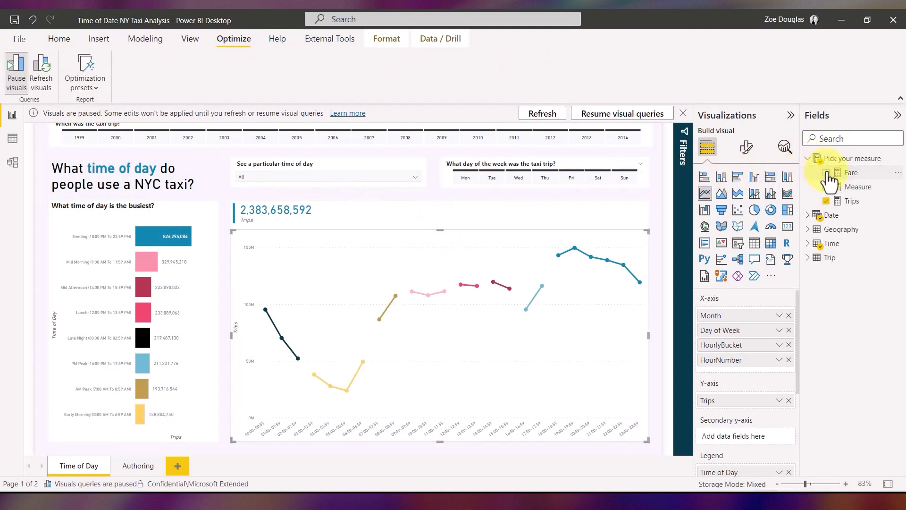
pyautogui.click(825, 173)
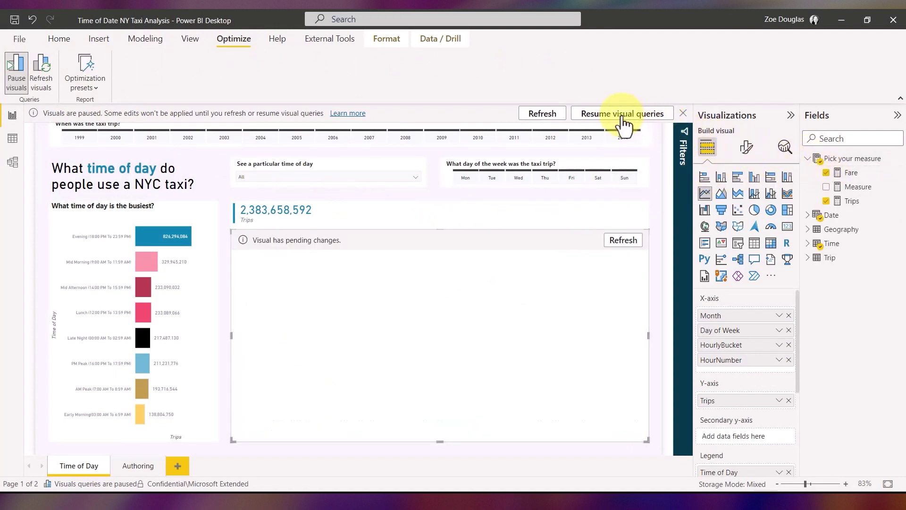
pyautogui.click(602, 114)
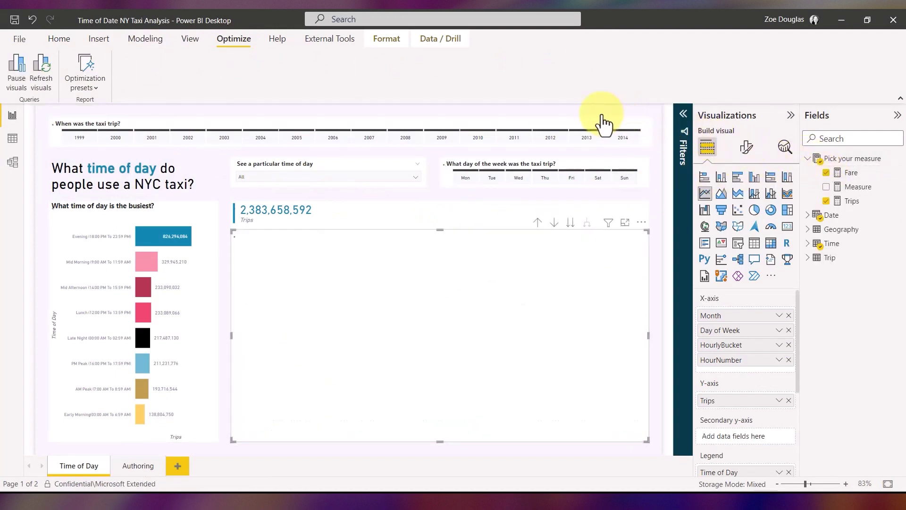
# Apply the Interactivity optimization preset, then switch to the Query reduction preset.
pyautogui.click(95, 84)
pyautogui.click(95, 121)
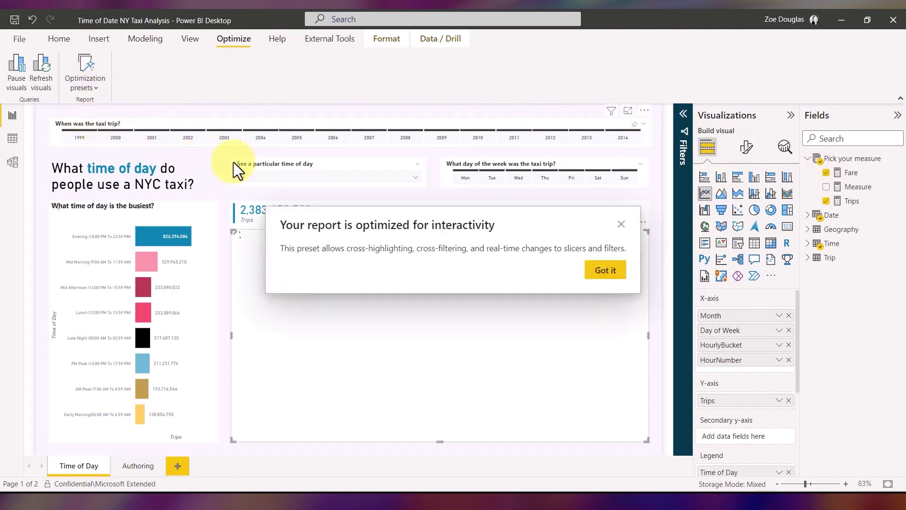
pyautogui.click(606, 270)
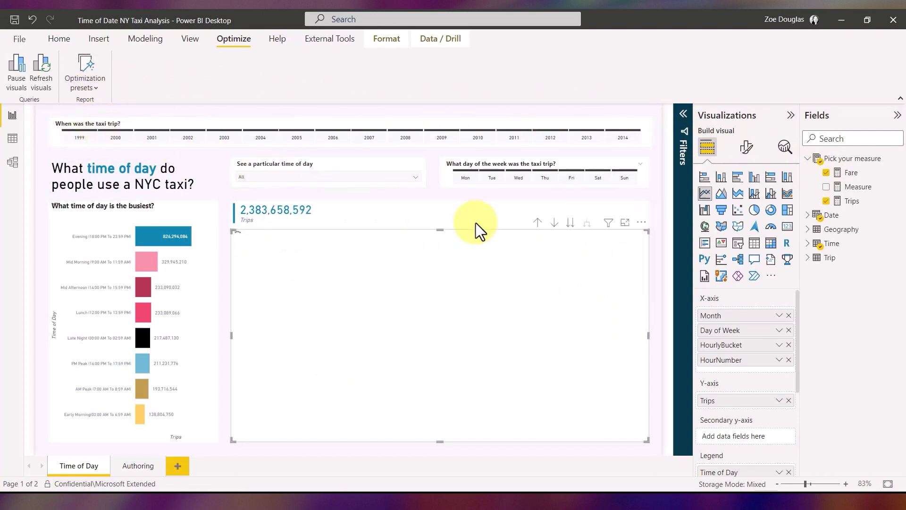
pyautogui.click(91, 79)
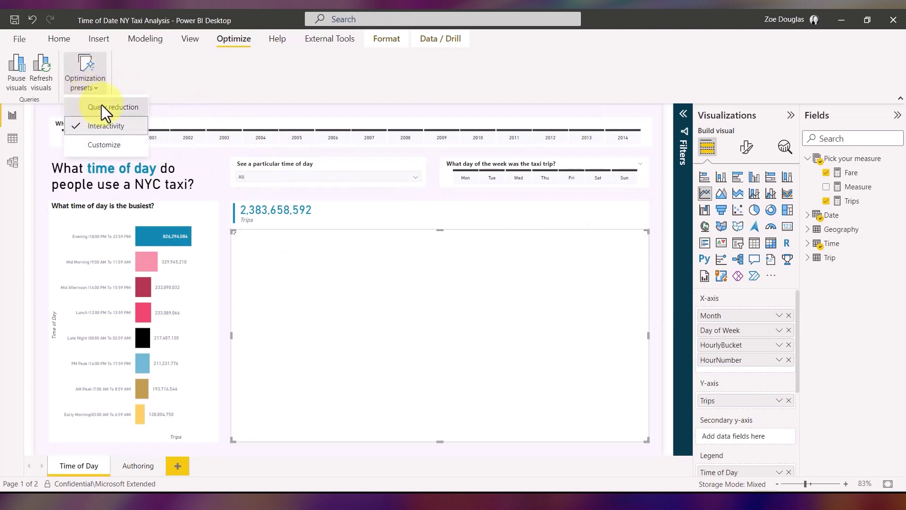
pyautogui.click(95, 104)
pyautogui.click(624, 277)
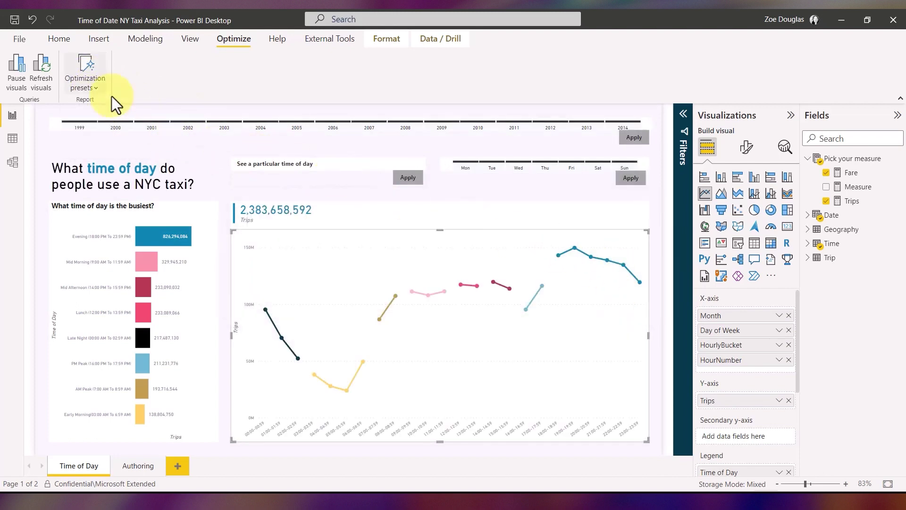
# Customize query reduction so slicer changes apply instantly.
pyautogui.click(91, 80)
pyautogui.click(92, 156)
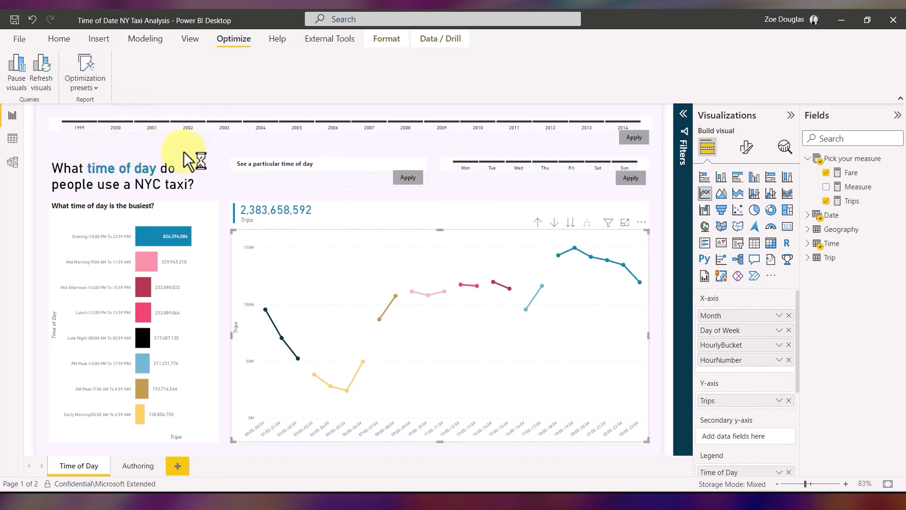
pyautogui.click(395, 158)
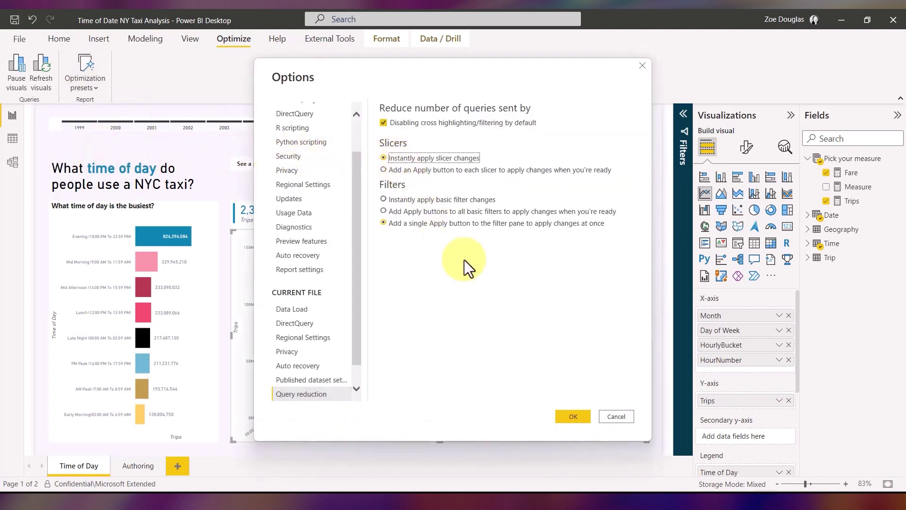
pyautogui.click(572, 416)
# In Model view, set the Trip–Geography relationship to inactive.
pyautogui.click(13, 162)
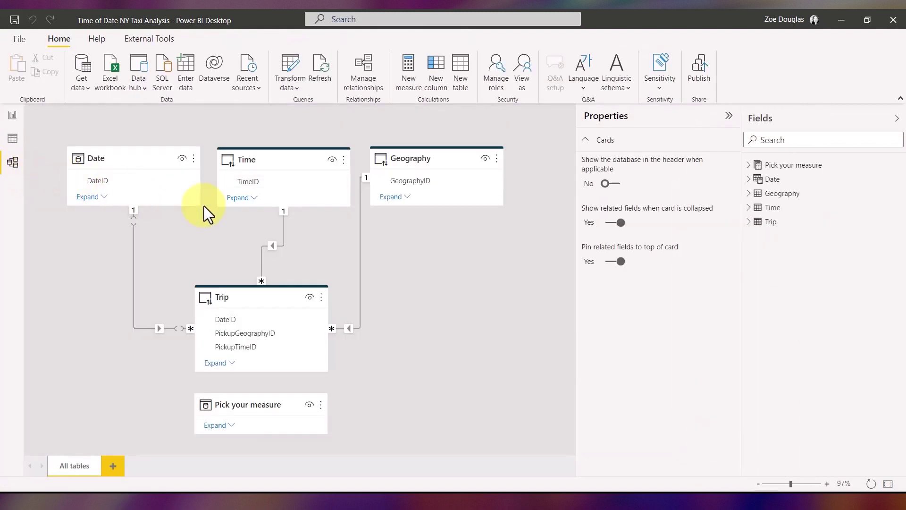
pyautogui.click(360, 242)
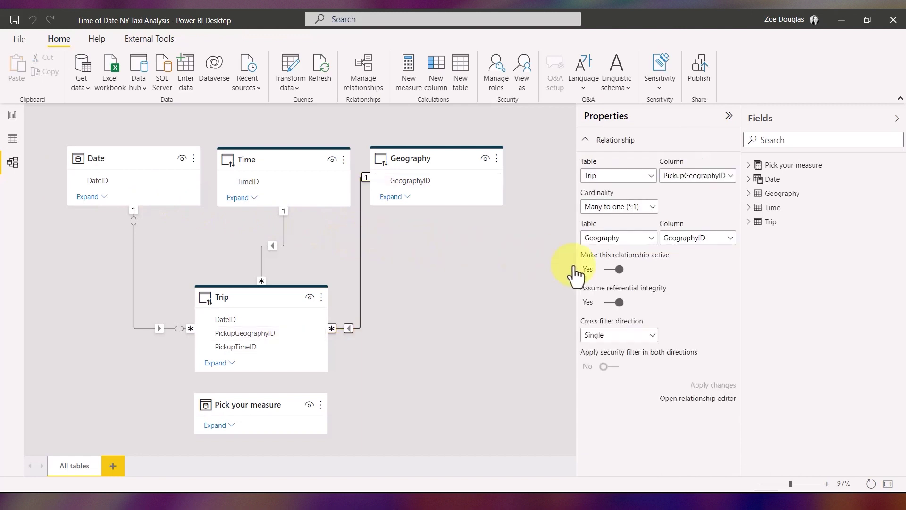
pyautogui.click(619, 270)
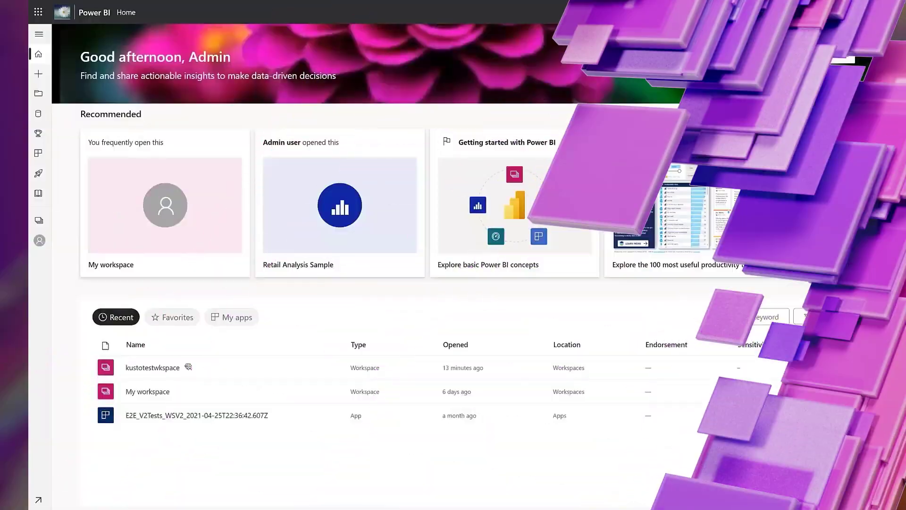
# Open the Settings gear menu in the Power BI service header.
pyautogui.click(769, 13)
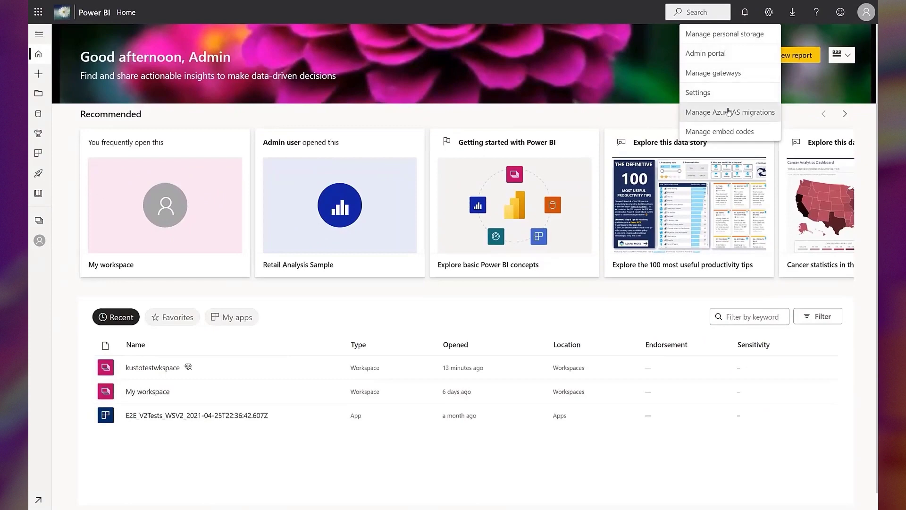
# Start a new AAS migration using the Azure sponsorship subscription, ptest resource group and AAS server.
pyautogui.click(728, 112)
pyautogui.click(799, 53)
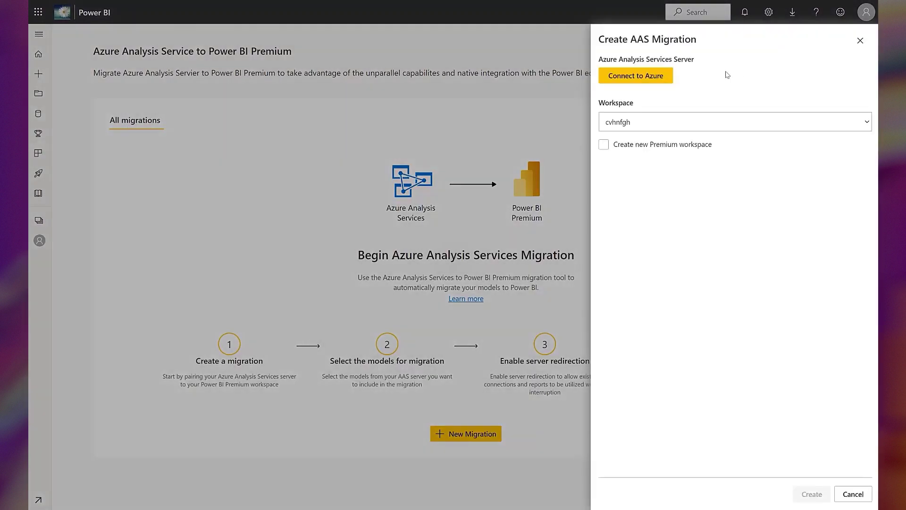
pyautogui.click(636, 76)
pyautogui.click(660, 120)
pyautogui.click(617, 125)
pyautogui.click(611, 160)
pyautogui.scroll(-2, 621, 205)
pyautogui.click(603, 237)
pyautogui.click(661, 200)
pyautogui.click(629, 201)
pyautogui.click(692, 249)
pyautogui.click(757, 208)
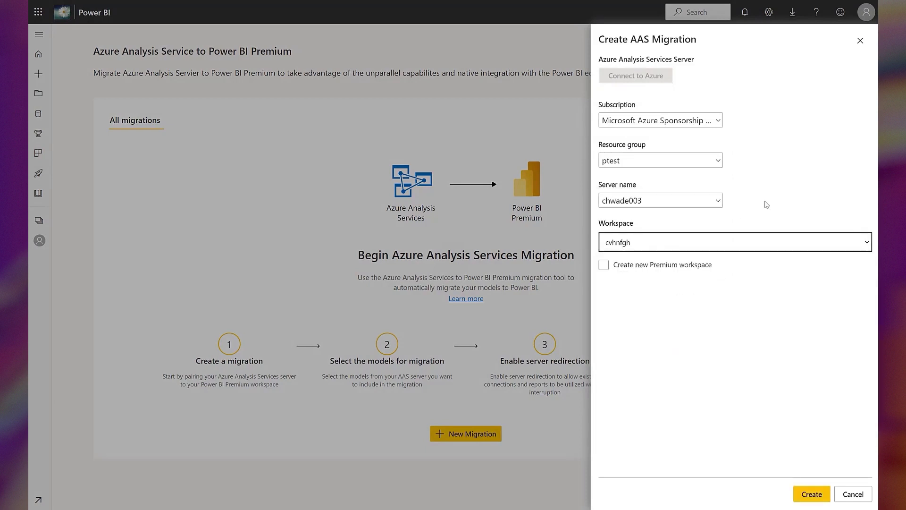
# Target a new Premium workspace named 'Test 1' and create the migration.
pyautogui.click(653, 265)
pyautogui.click(623, 300)
pyautogui.write('Test 1')
pyautogui.click(798, 490)
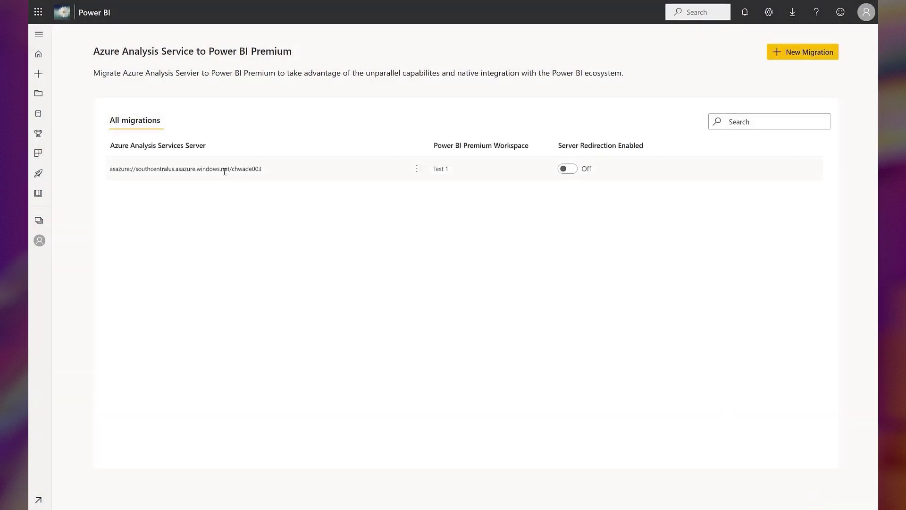
# Migrate the AdventureWorks2 dataset, accepting the workspace region warning.
pyautogui.click(219, 168)
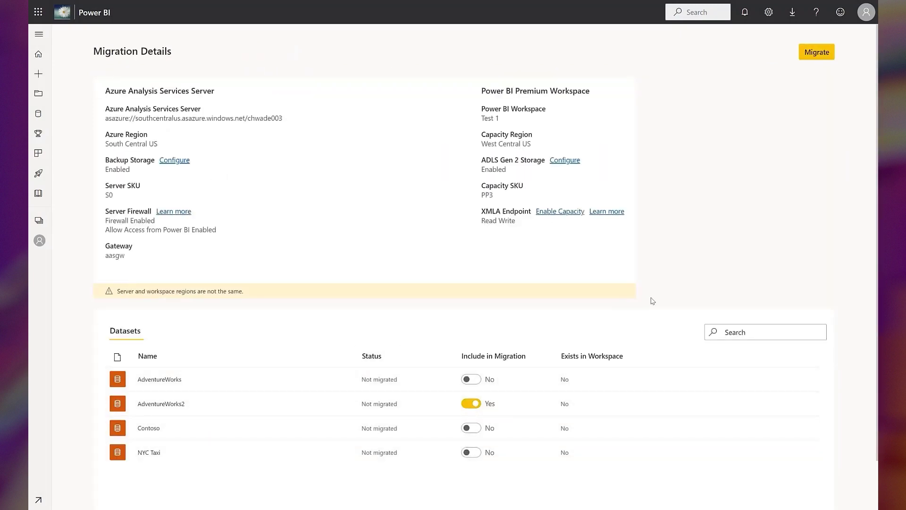
pyautogui.click(817, 52)
pyautogui.click(475, 279)
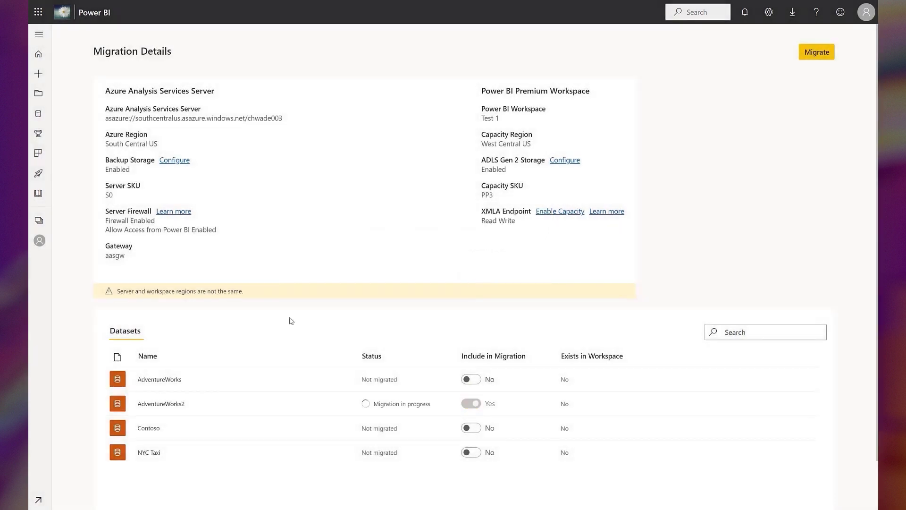